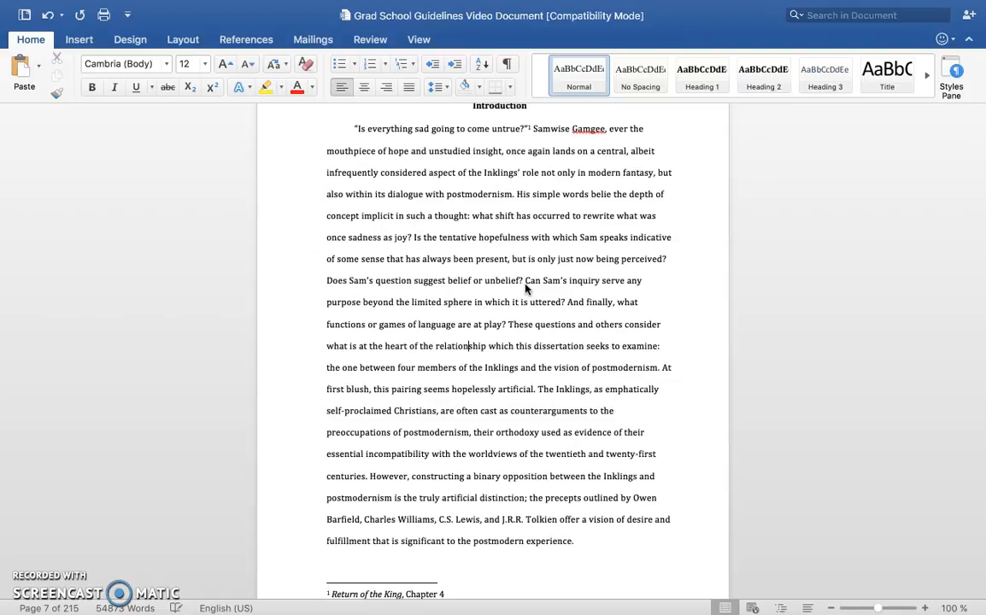
# Step: Apply 2.0 line spacing to the first paragraph of the Introduction
pyautogui.scroll(5, 525, 288)
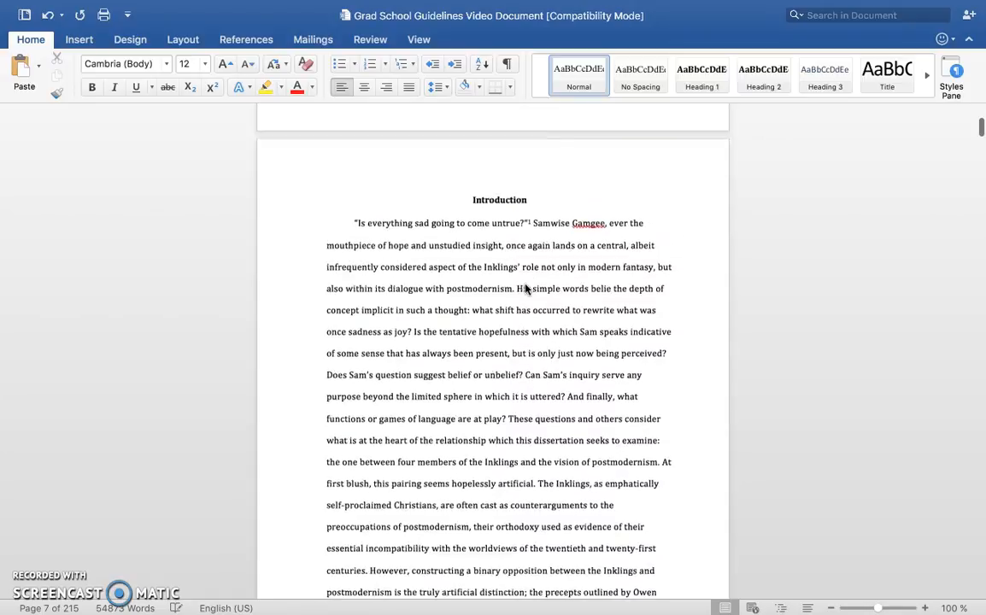
pyautogui.scroll(-5, 525, 288)
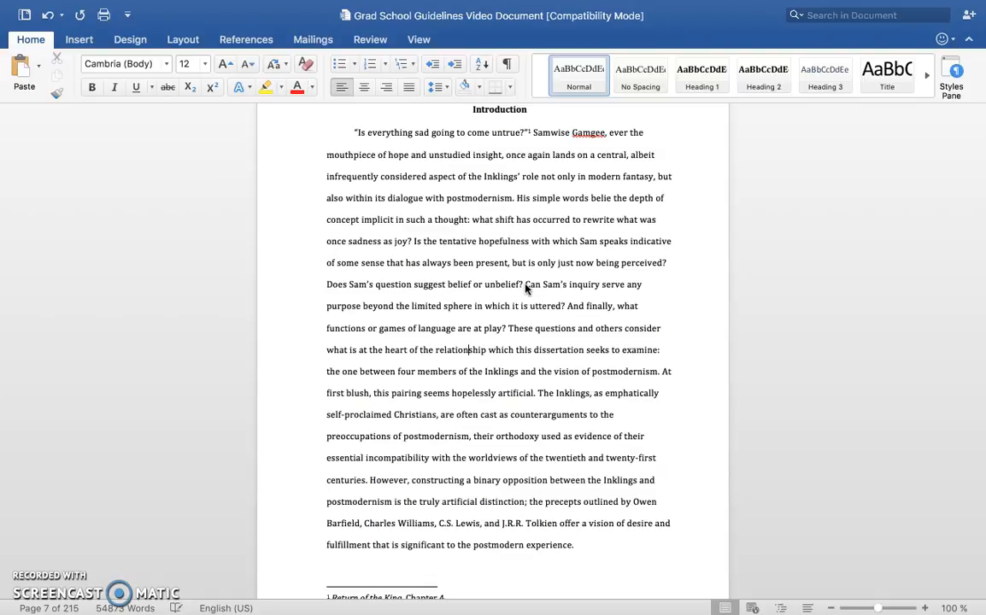
pyautogui.click(447, 89)
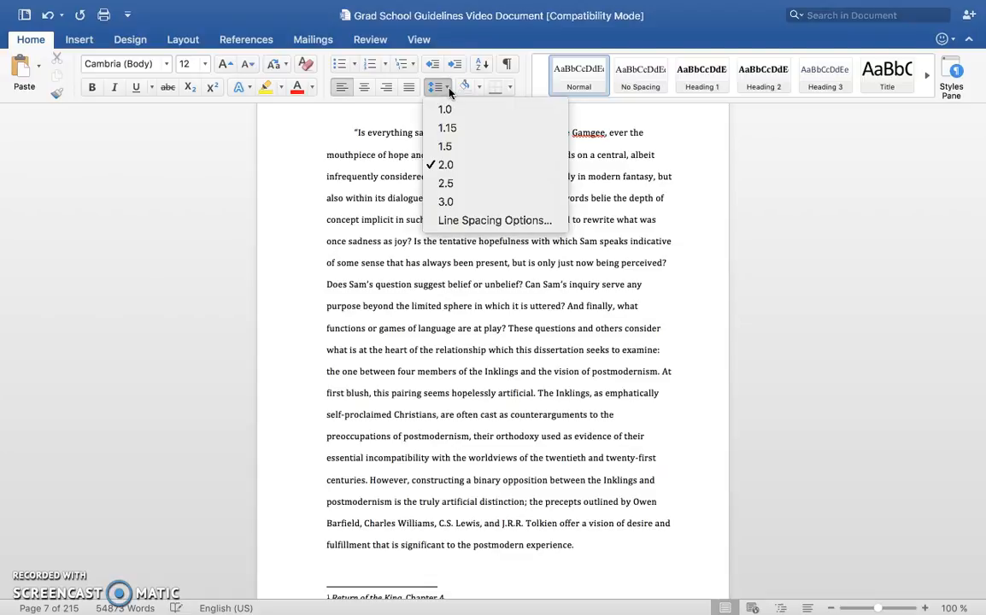
pyautogui.click(448, 165)
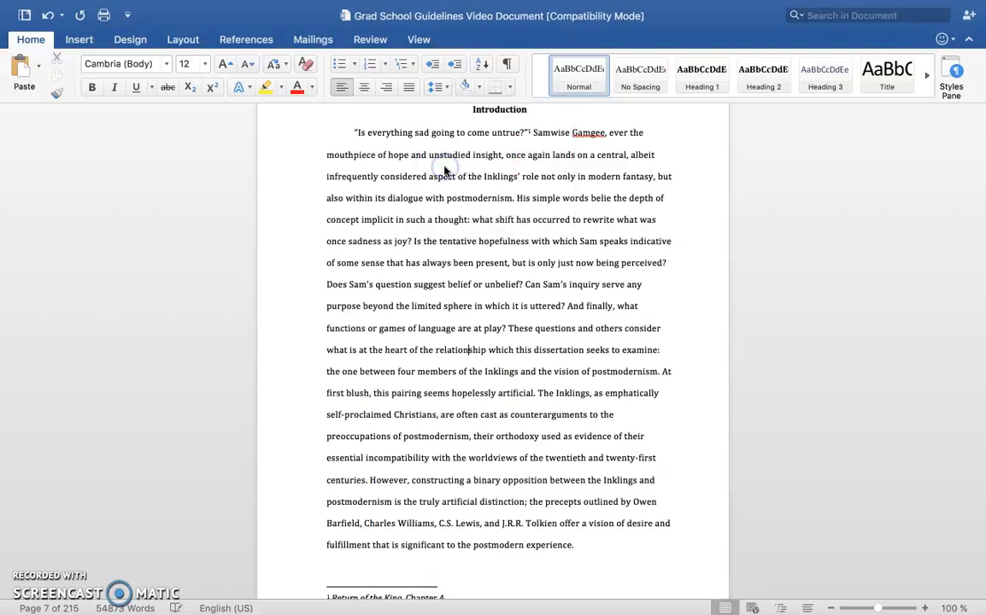
pyautogui.click(493, 283)
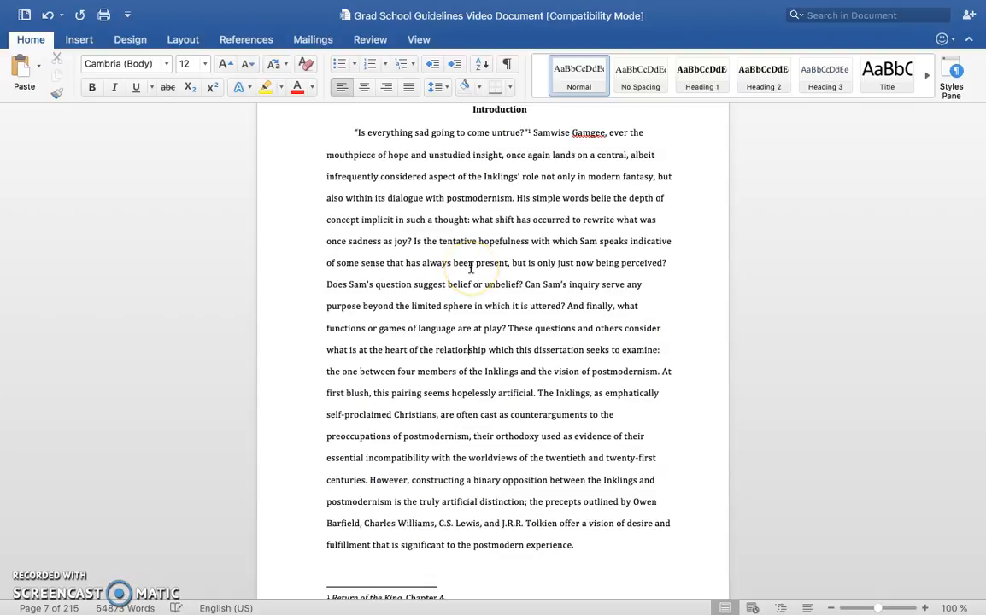
# Step: Select the first Introduction paragraph, apply the Mirrored margins preset (1.25" left, 1" right), and clear the selection
pyautogui.scroll(3, 425, 242)
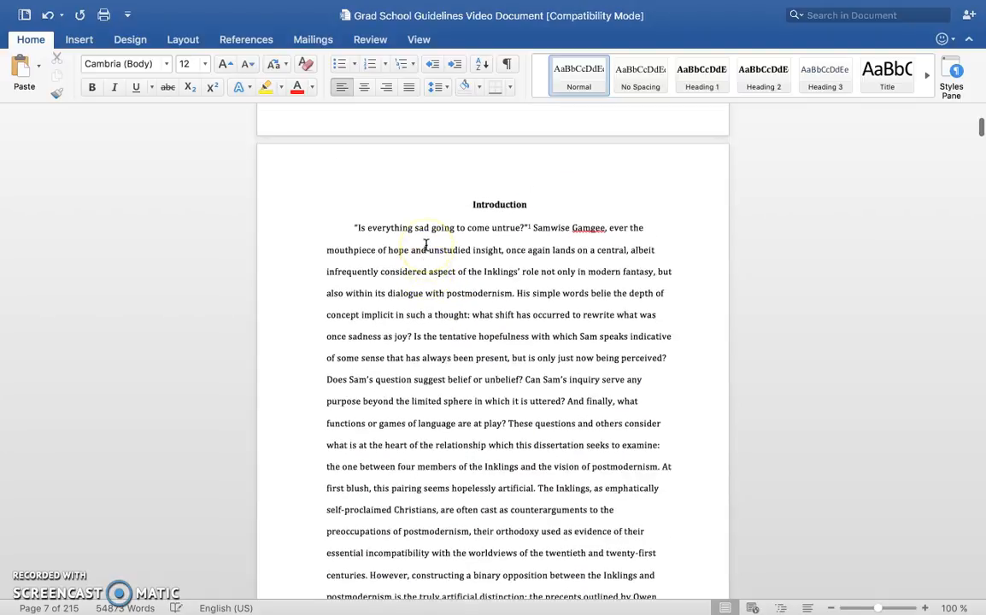
pyautogui.scroll(-2, 426, 246)
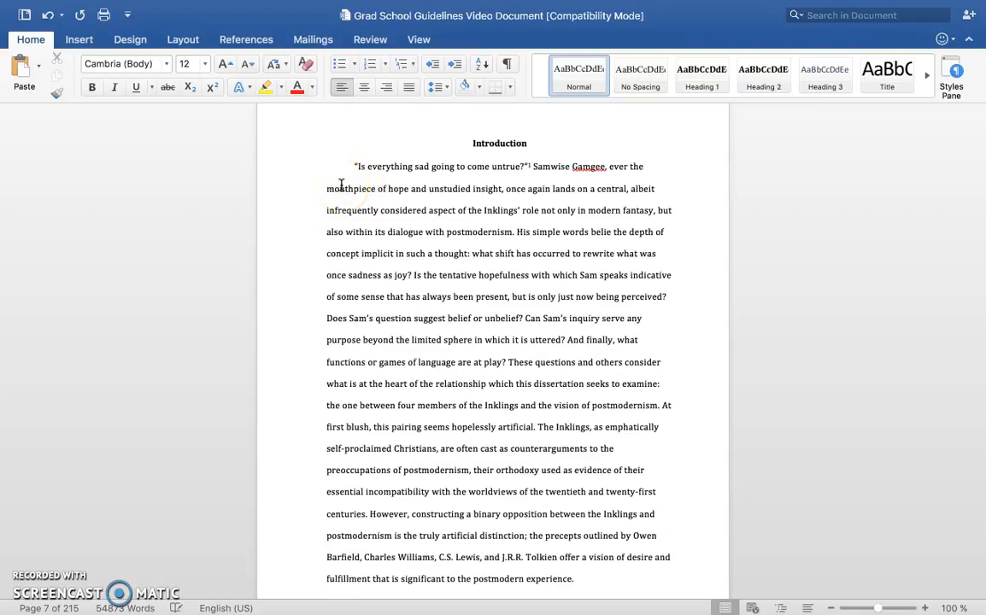
pyautogui.tripleClick(513, 288)
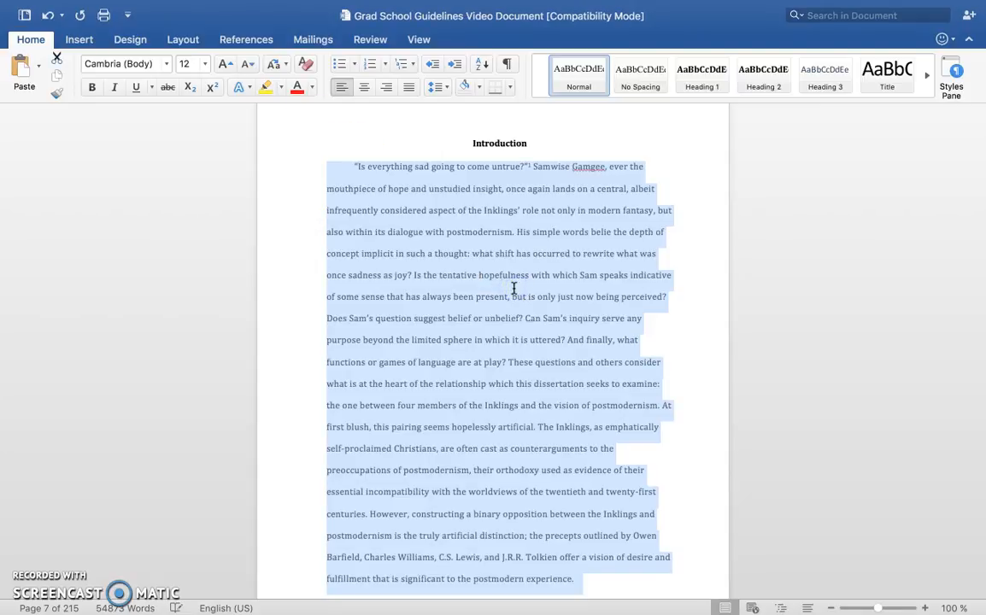
pyautogui.scroll(-1, 522, 269)
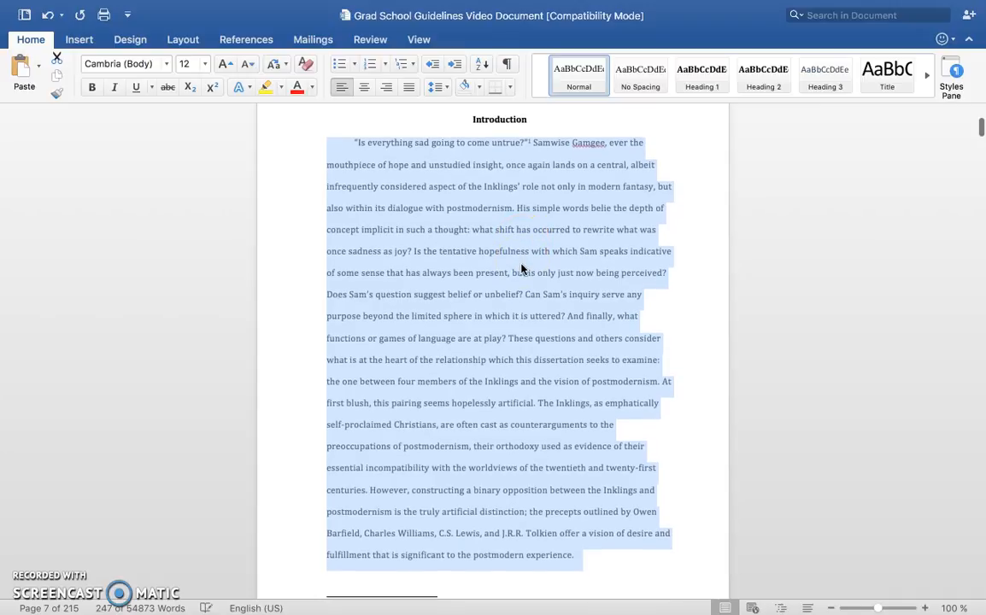
pyautogui.click(183, 41)
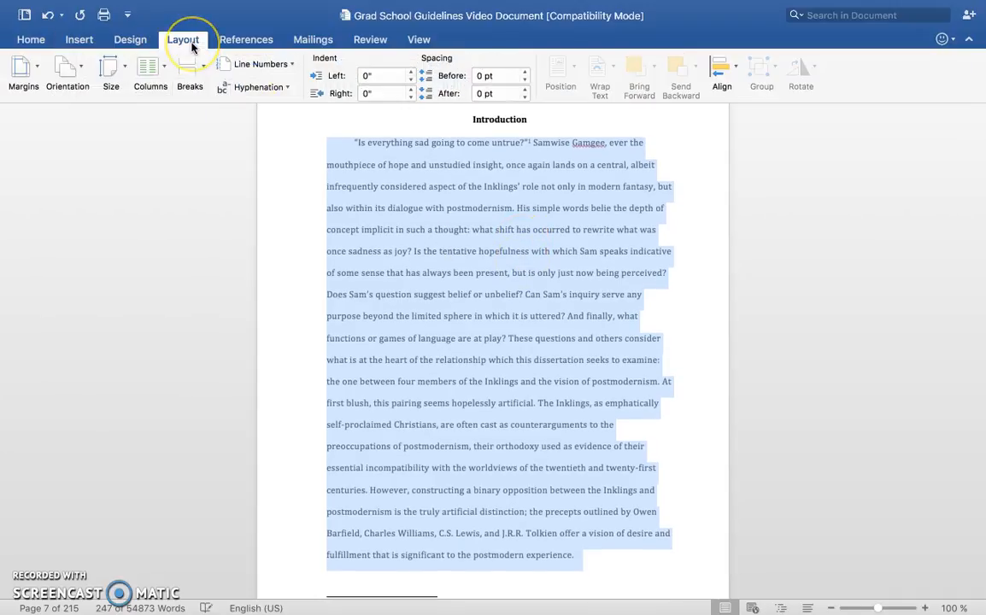
pyautogui.click(24, 69)
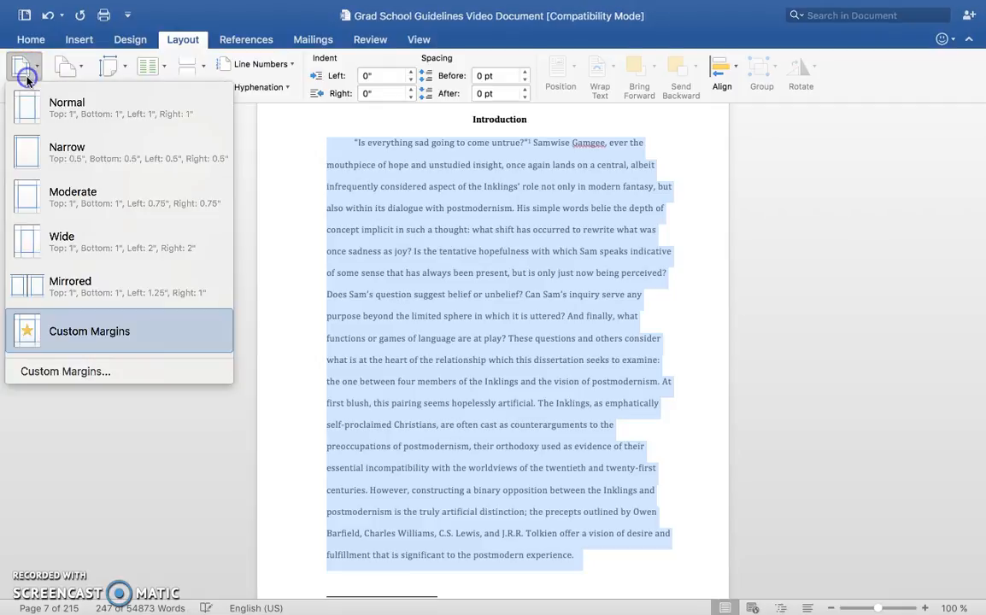
pyautogui.click(62, 296)
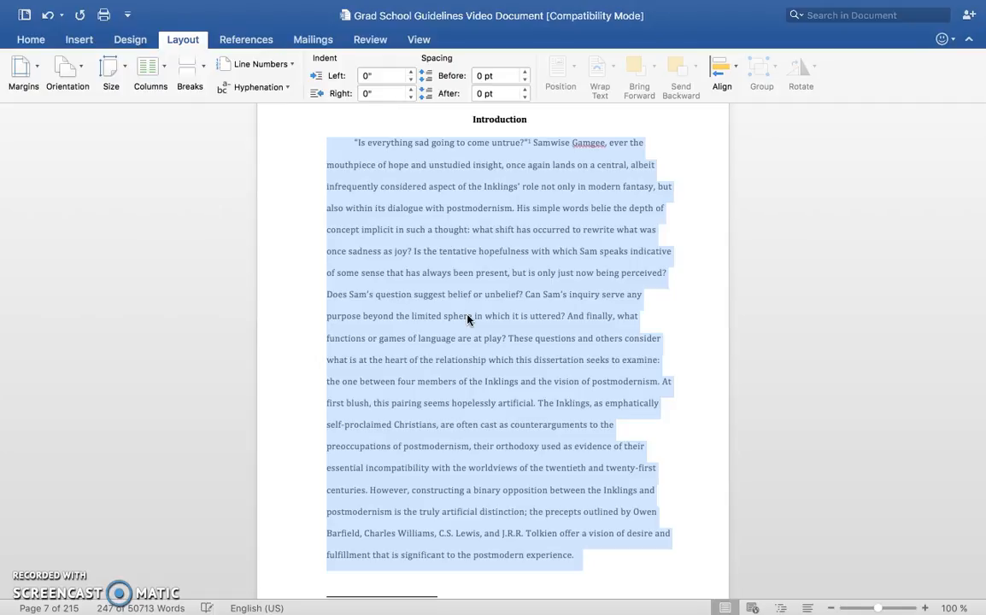
pyautogui.click(481, 235)
pyautogui.click(420, 245)
# Step: Insert an empty line after the paragraph ending in "process of remystification." and remove it again
pyautogui.scroll(-10, 468, 284)
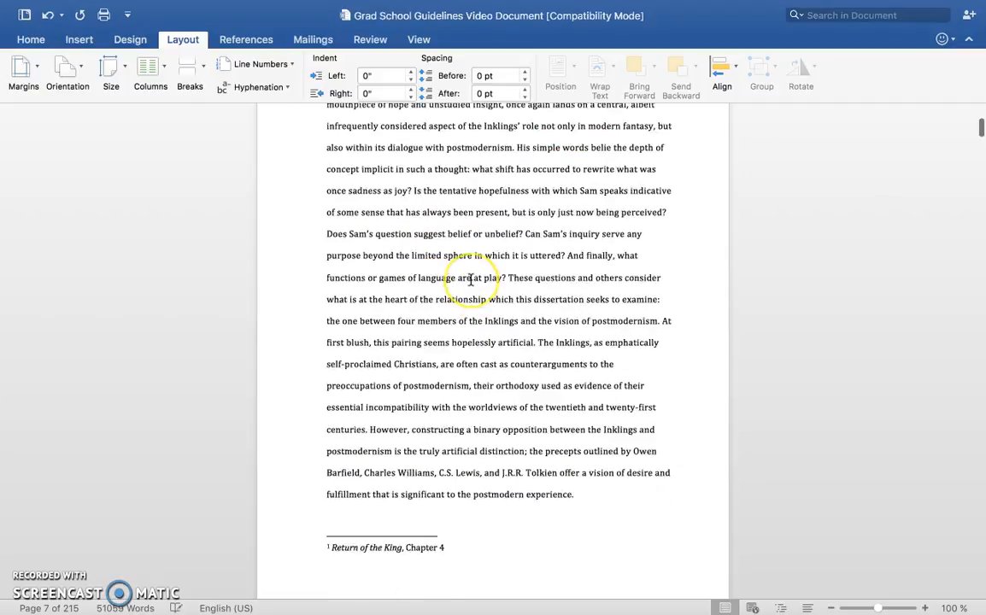
pyautogui.scroll(-18, 470, 280)
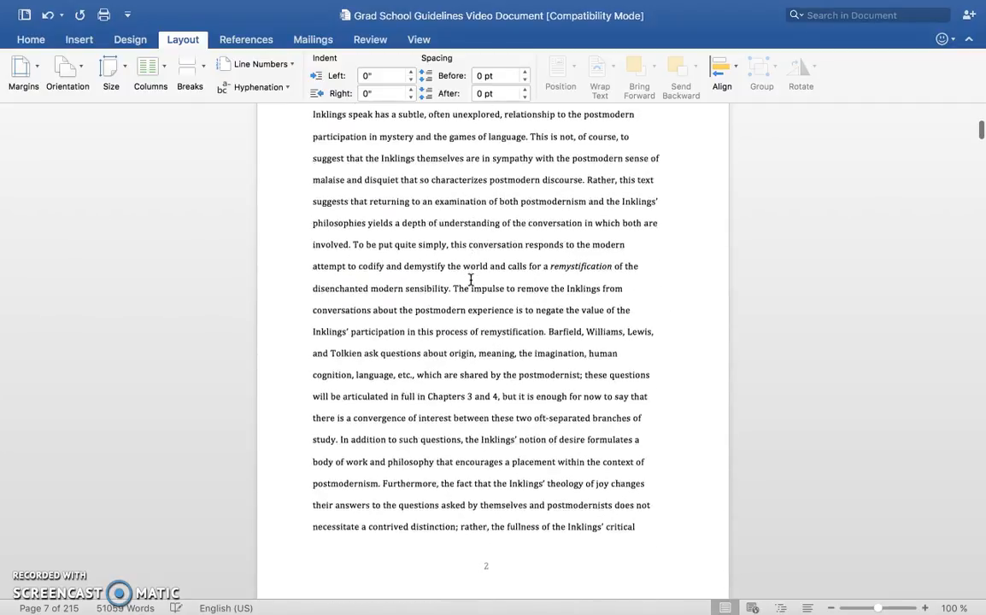
pyautogui.click(671, 167)
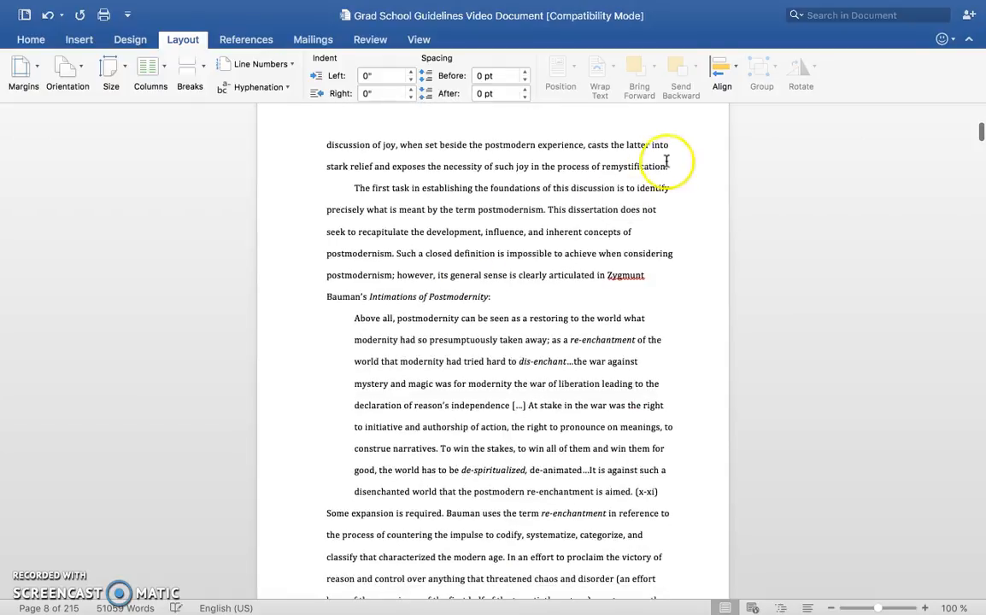
pyautogui.press('Return')
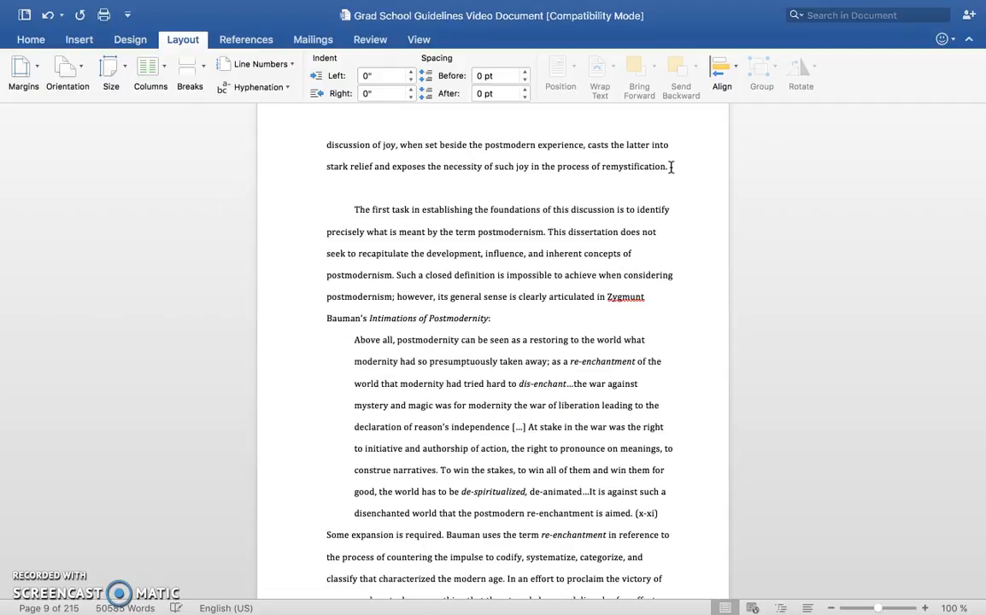
pyautogui.press('BackSpace')
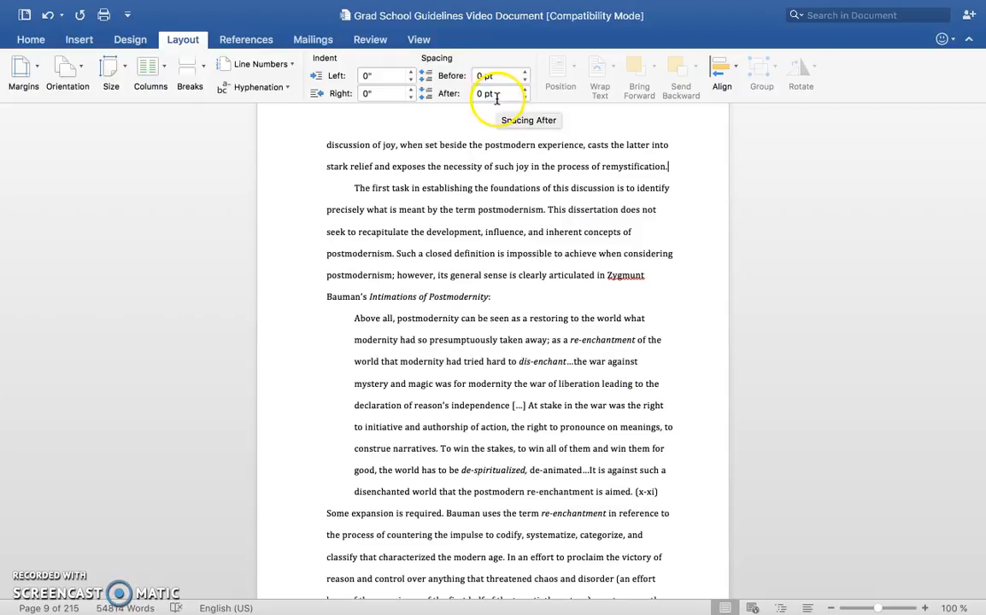
# Step: Enable "Don't add space between paragraphs of the same style" for the paragraph ending in "process of remystification."
pyautogui.click(31, 39)
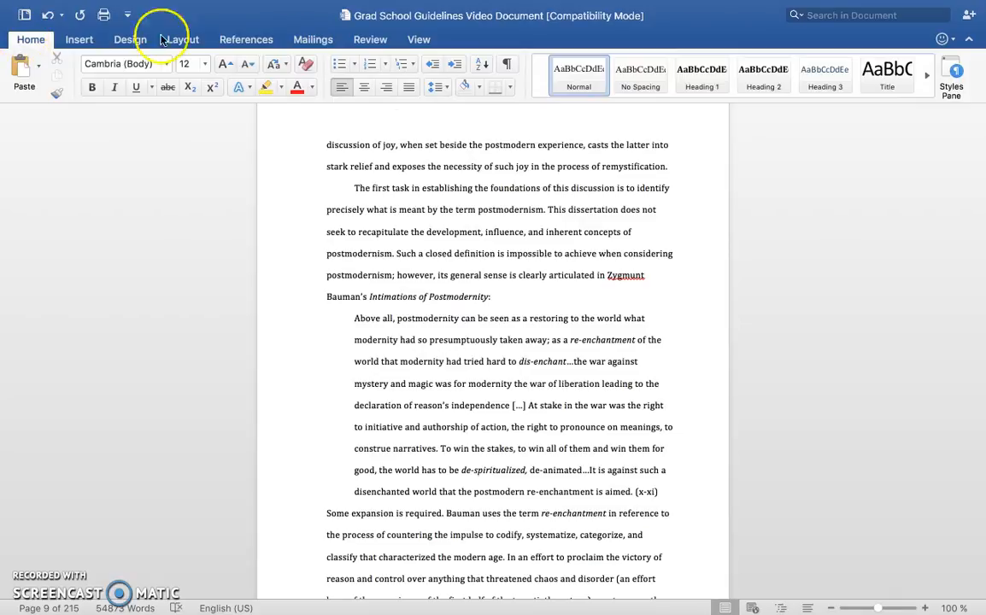
pyautogui.click(448, 89)
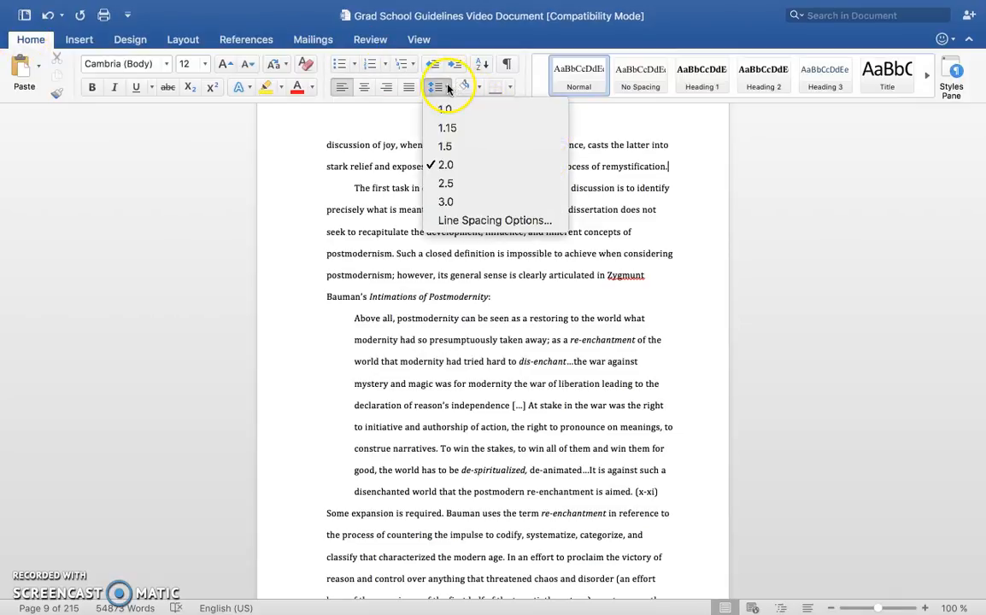
pyautogui.click(486, 221)
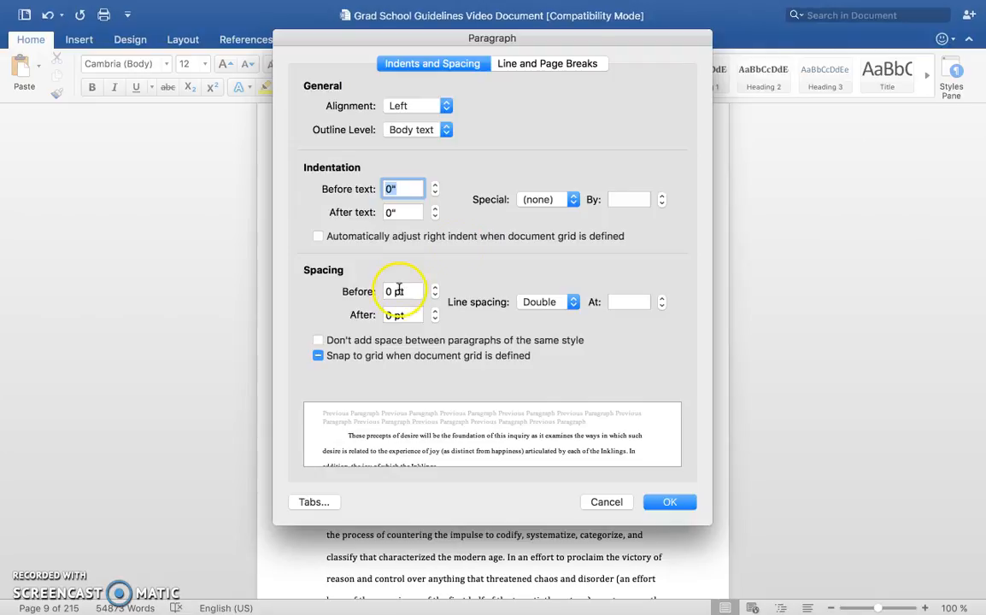
pyautogui.click(319, 341)
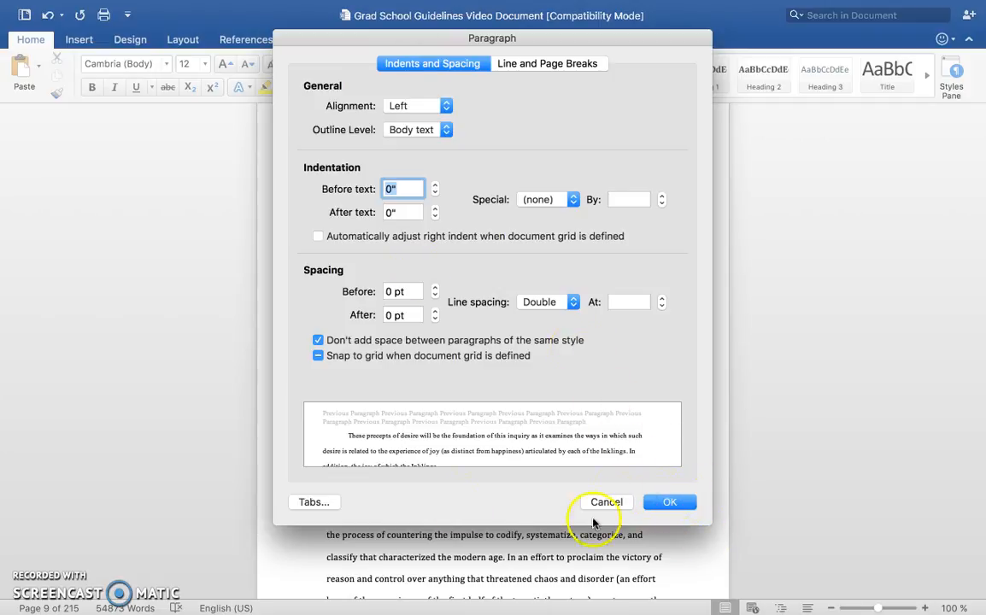
pyautogui.click(684, 510)
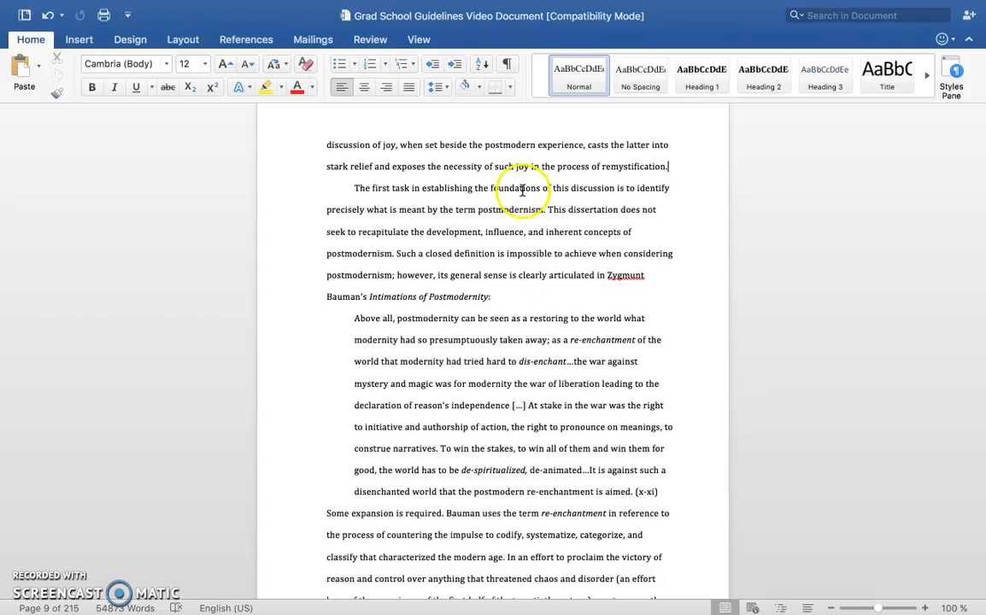
pyautogui.click(445, 89)
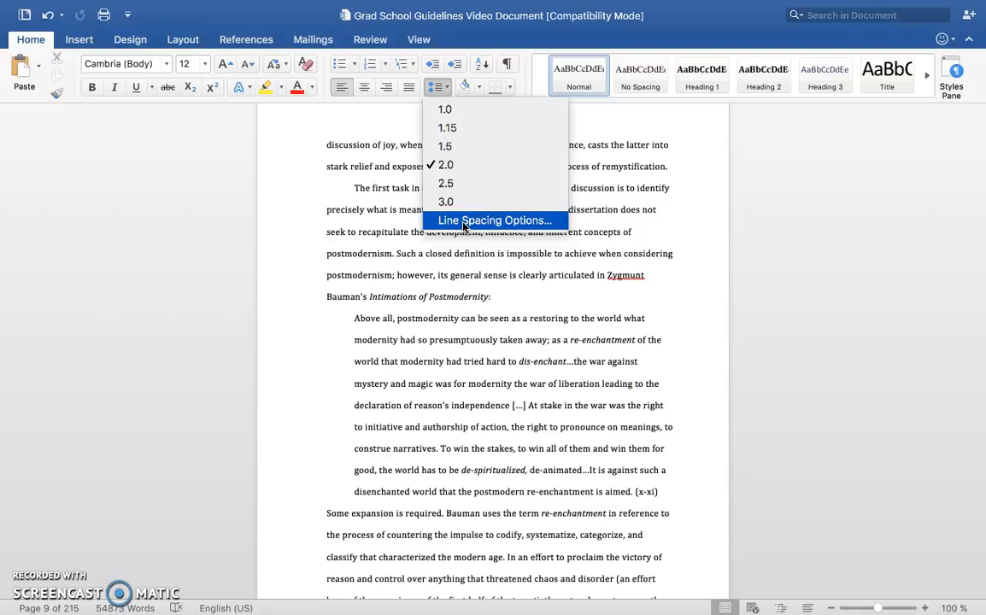
pyautogui.click(463, 288)
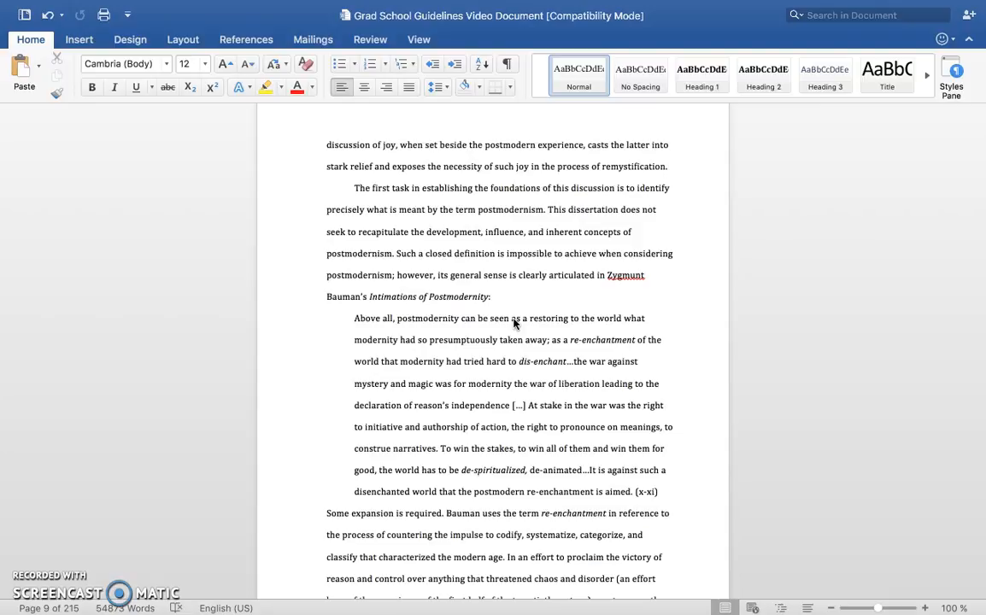
pyautogui.click(527, 266)
# Step: Return to the Introduction page and take the document window out of full-screen mode
pyautogui.scroll(10, 530, 266)
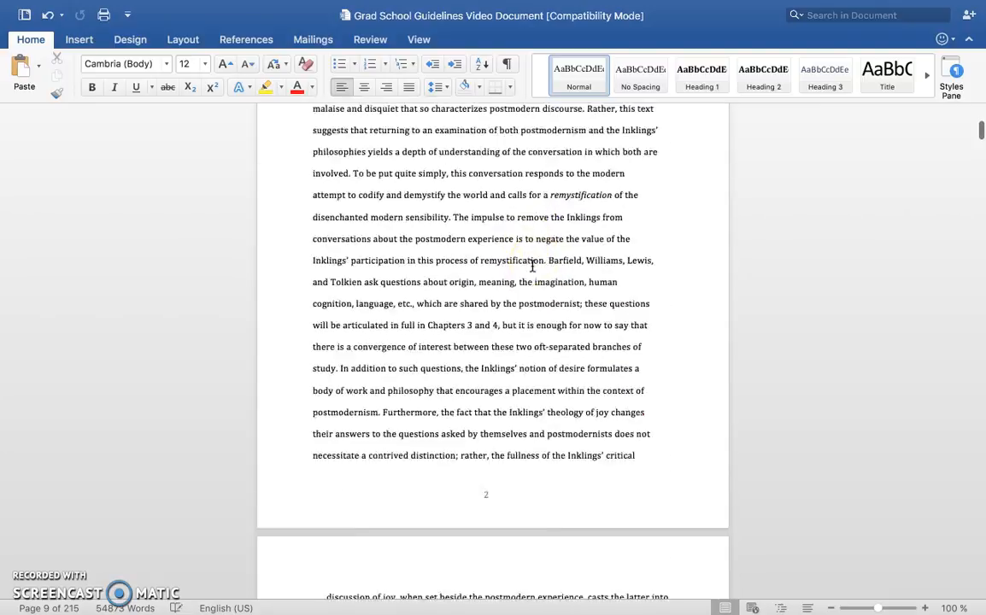
pyautogui.scroll(10, 531, 266)
pyautogui.scroll(-4, 531, 265)
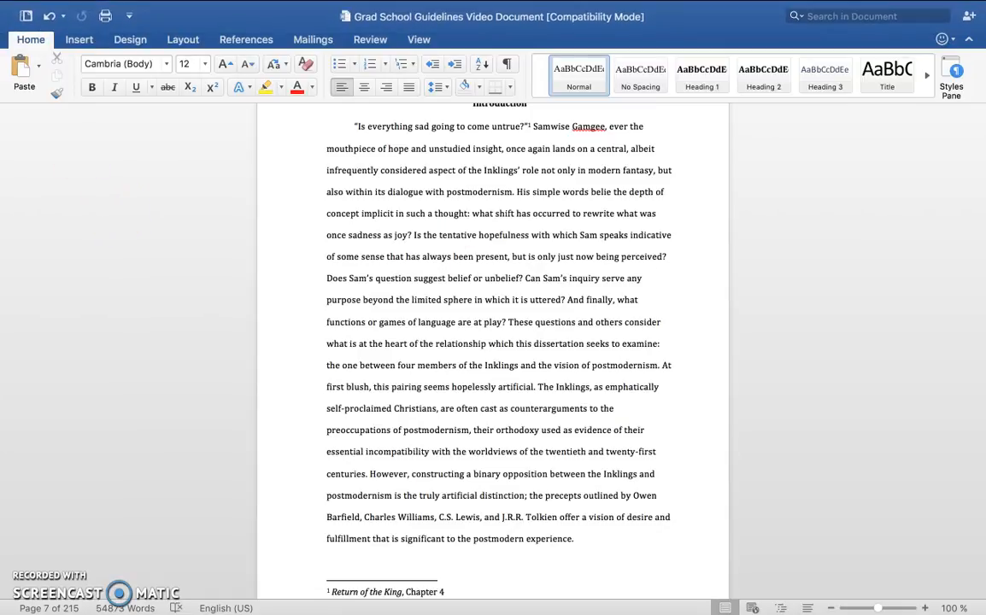
pyautogui.click(46, 31)
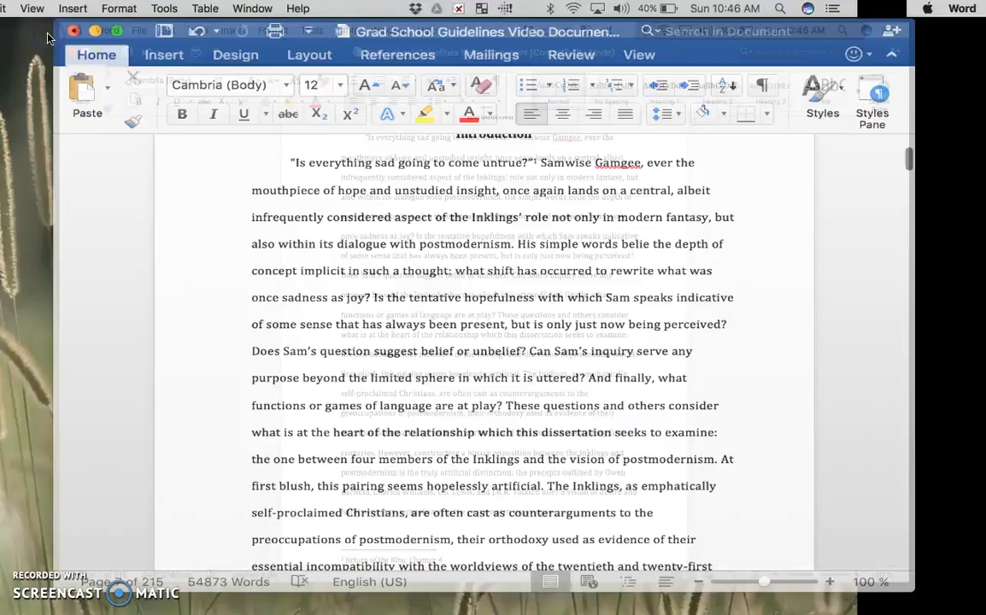